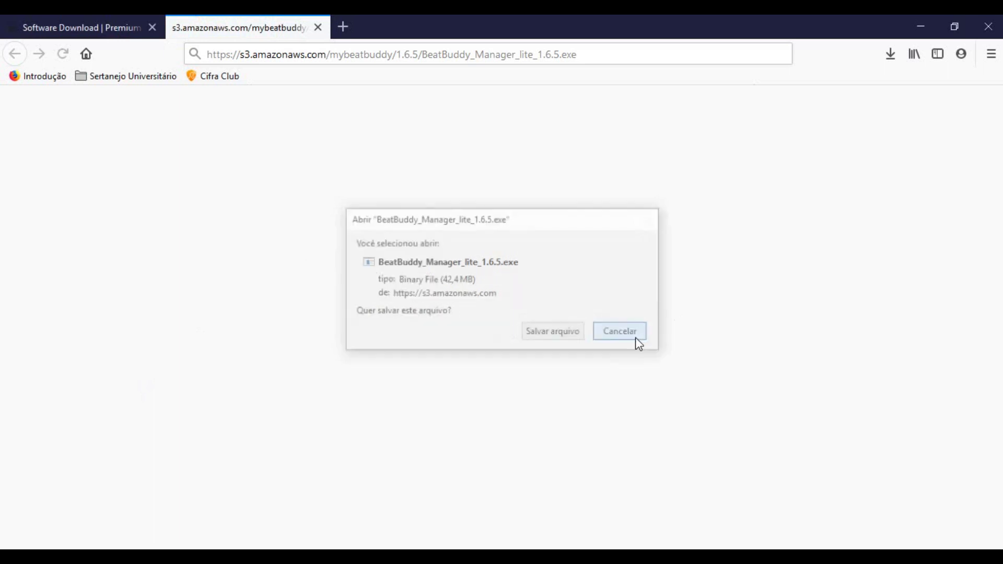
Close the installer's blank download page and check the browser's recent downloads for BeatBuddy_Manager_lite_1.6.5.exe.
left_click(319, 29)
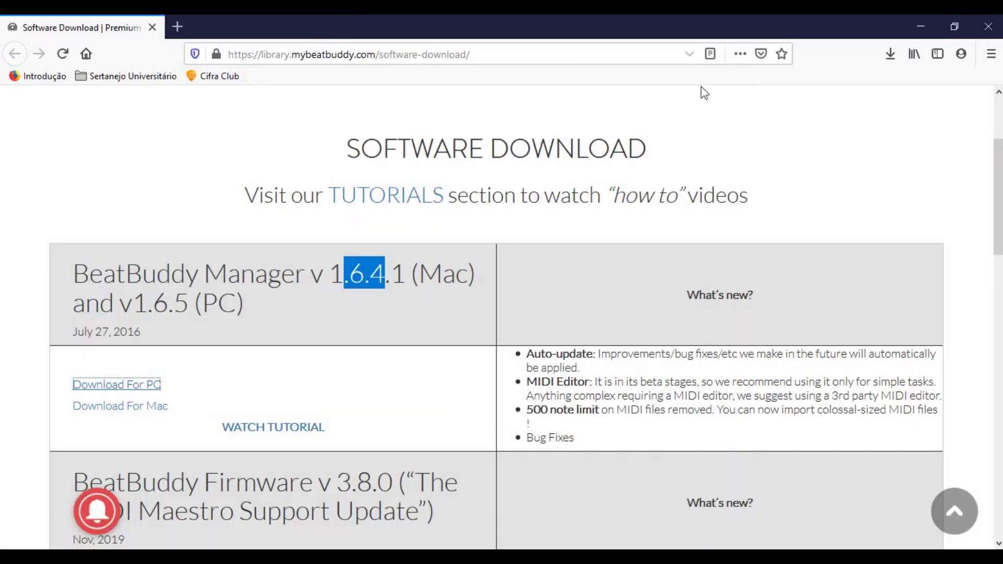
left_click(892, 57)
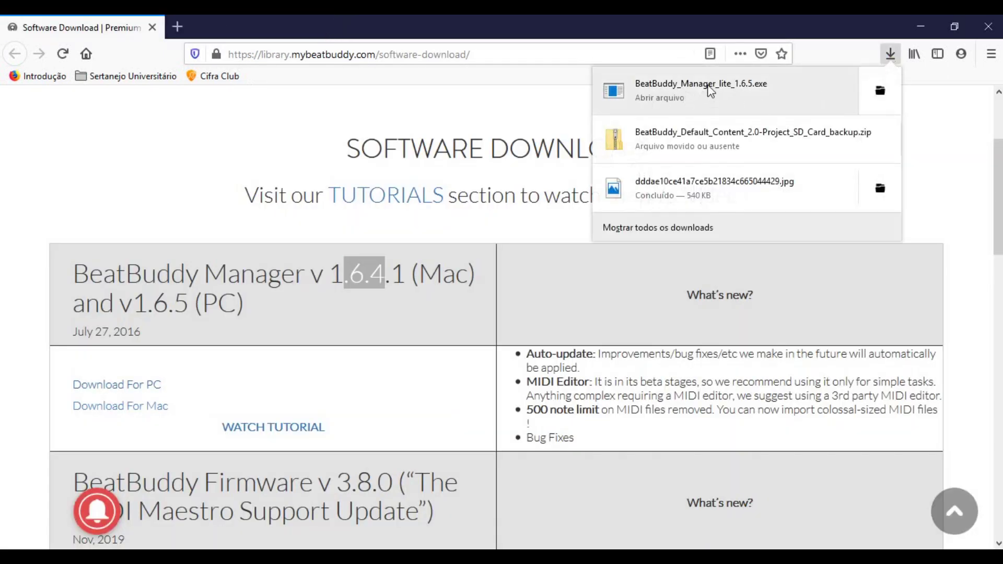
left_click(304, 311)
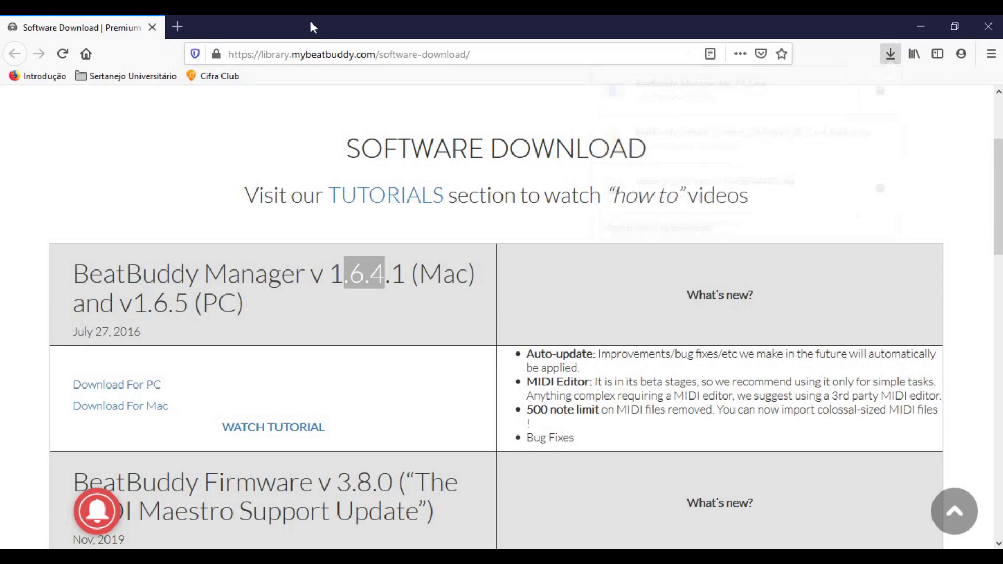
Request the SD Card backup v2.0 download under Default BeatBuddy Content v2.0, cancel its save prompt and close the blank page.
scroll(305, 313, "down", 10)
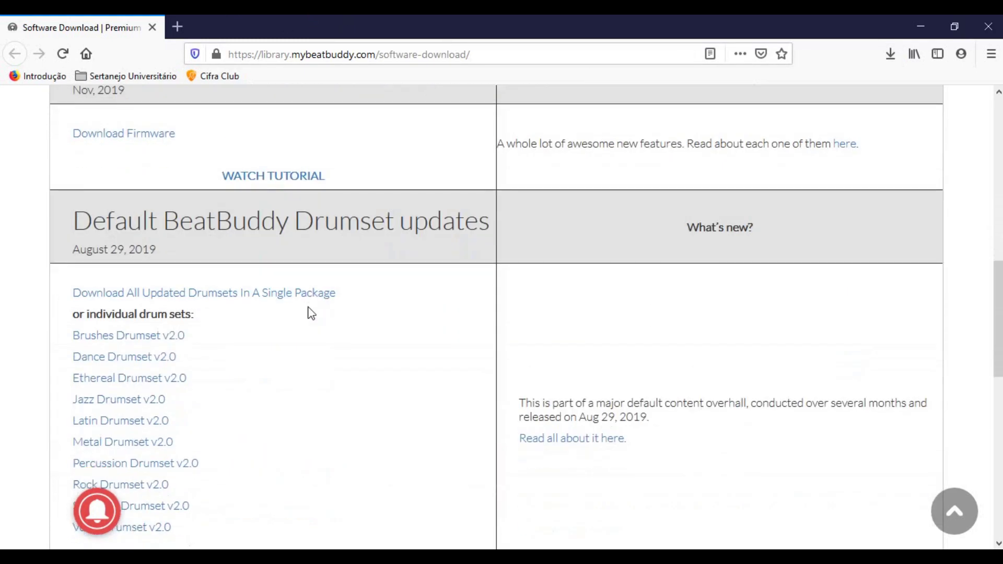
scroll(311, 314, "down", 5)
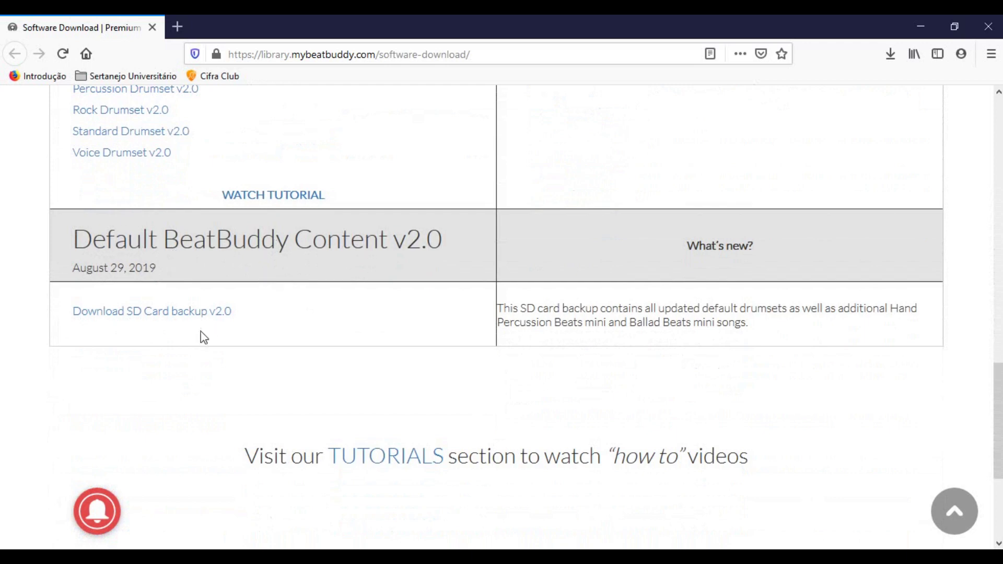
left_click(135, 313)
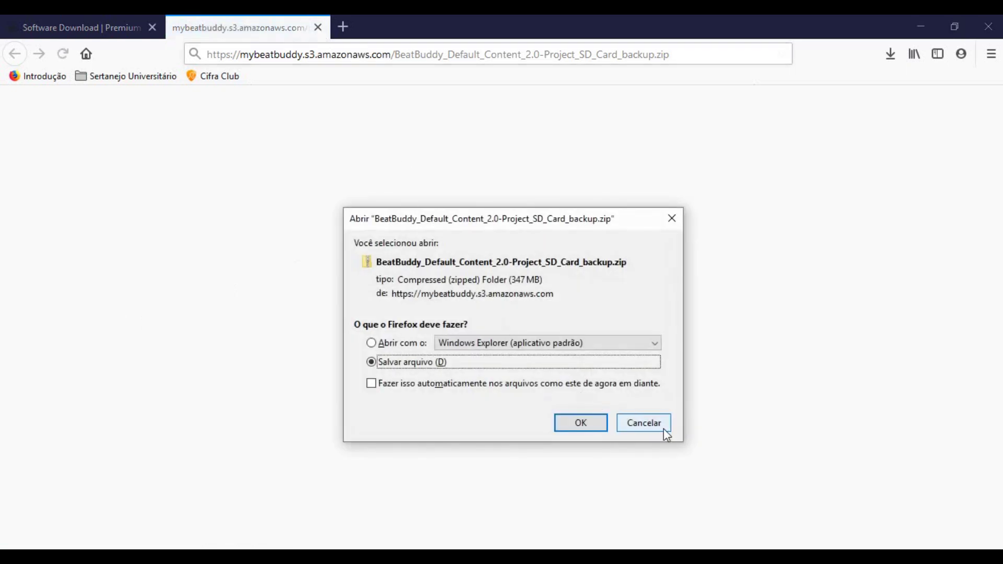
left_click(662, 428)
left_click(317, 27)
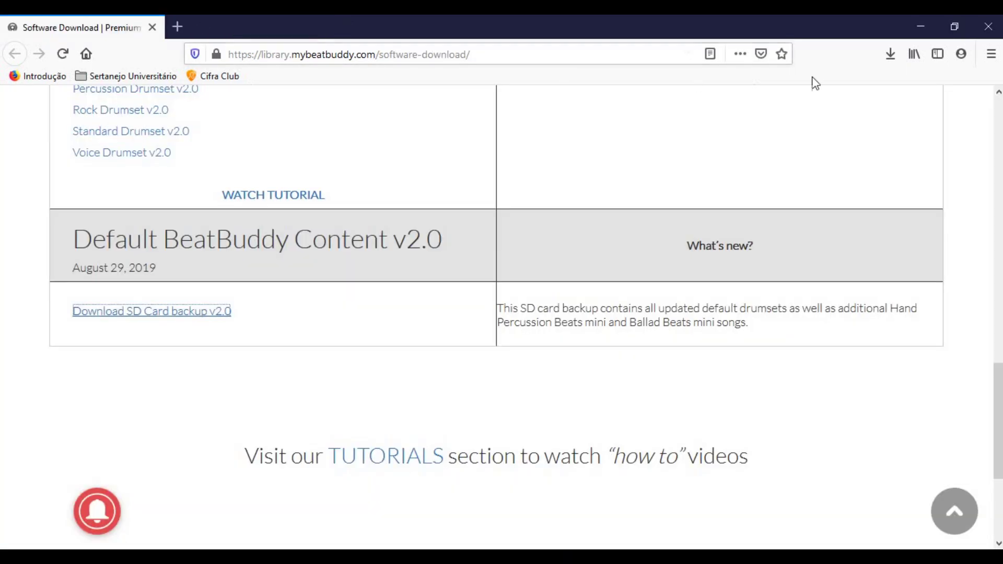
Review the BeatBuddy Manager and SD card backup sections of the Software Download page and check the recent downloads.
left_click(890, 53)
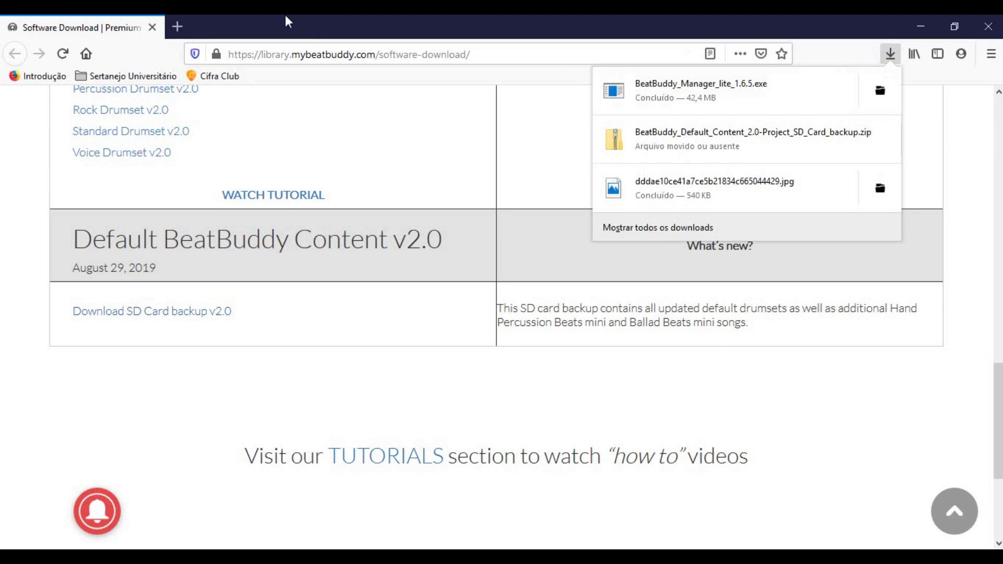
left_click(402, 258)
scroll(403, 258, "up", 7)
scroll(400, 266, "up", 10)
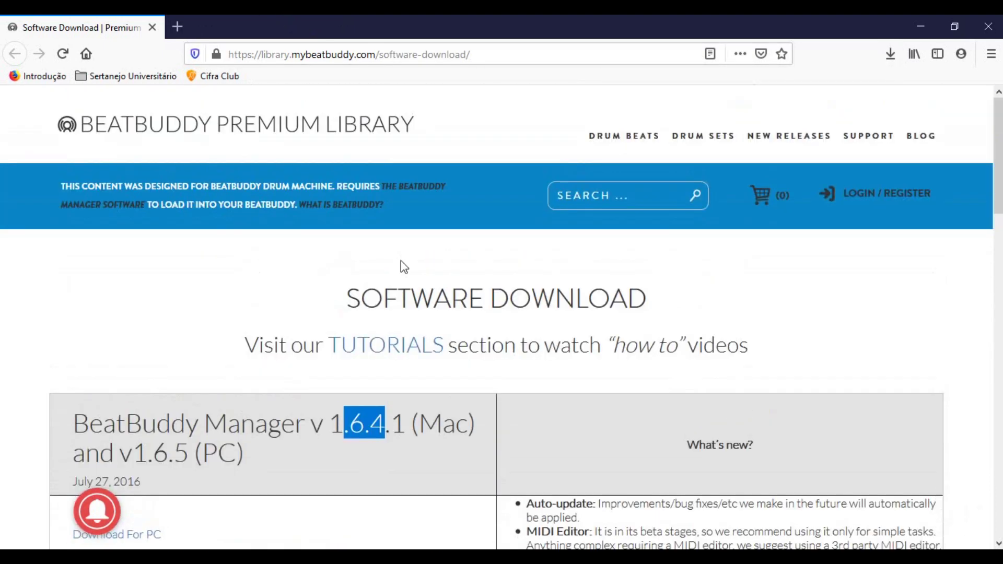
scroll(296, 394, "down", 15)
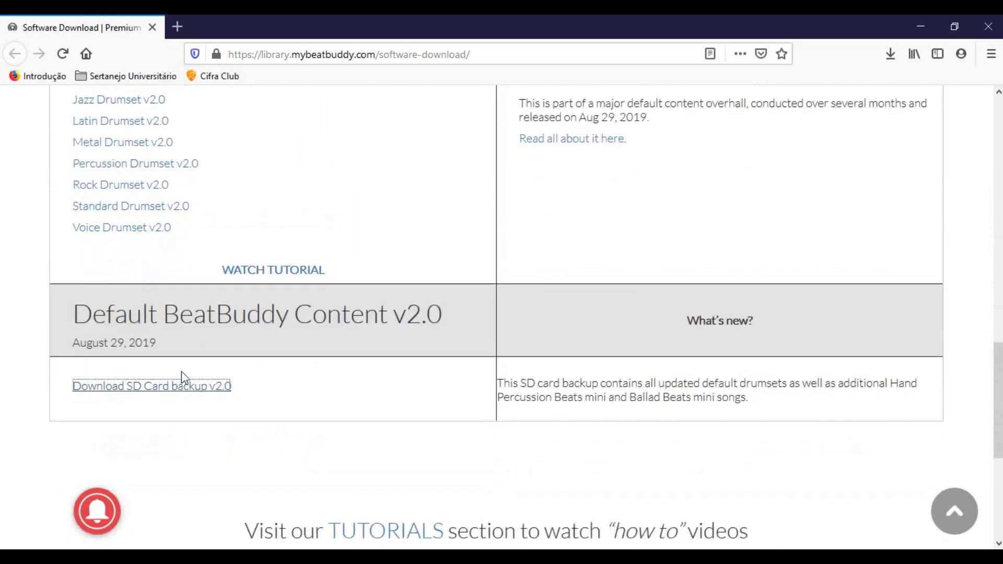
scroll(379, 365, "up", 8)
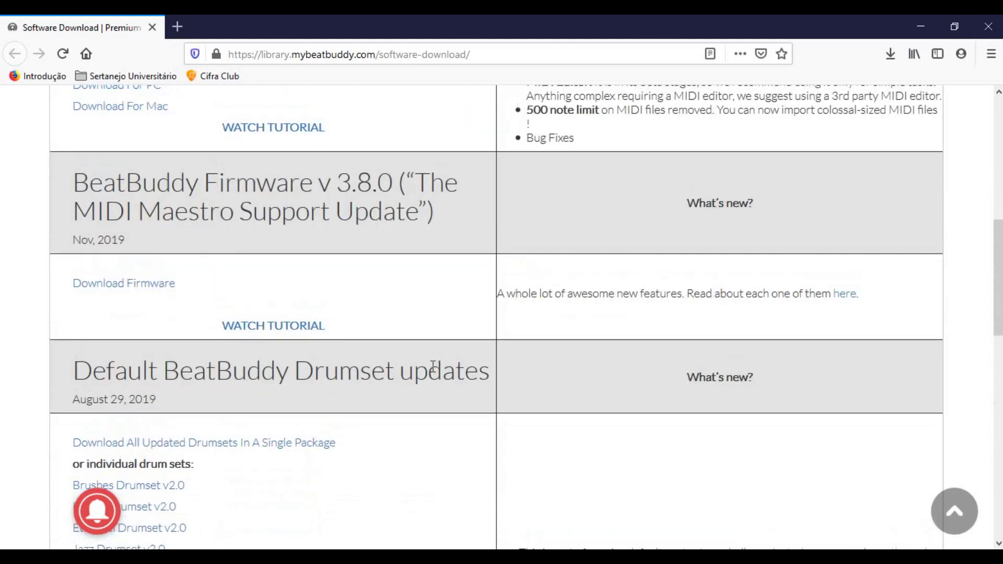
scroll(433, 367, "up", 8)
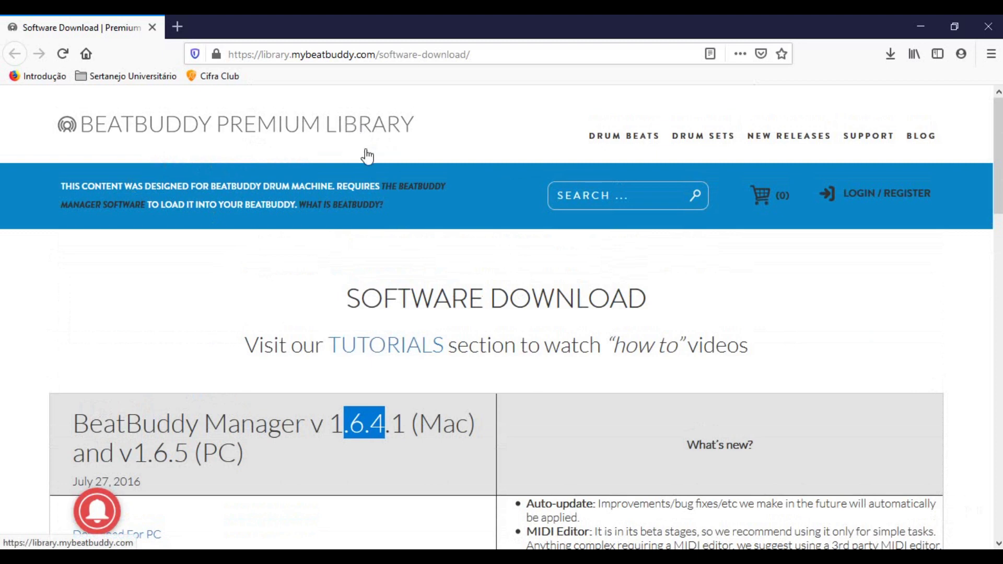
scroll(360, 277, "down", 2)
scroll(364, 269, "up", 2)
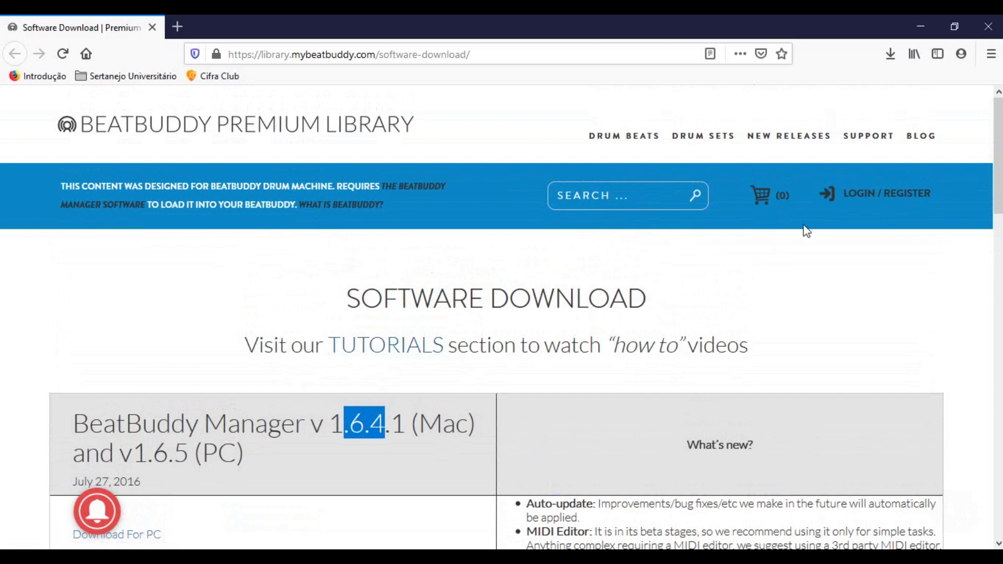
left_click(890, 54)
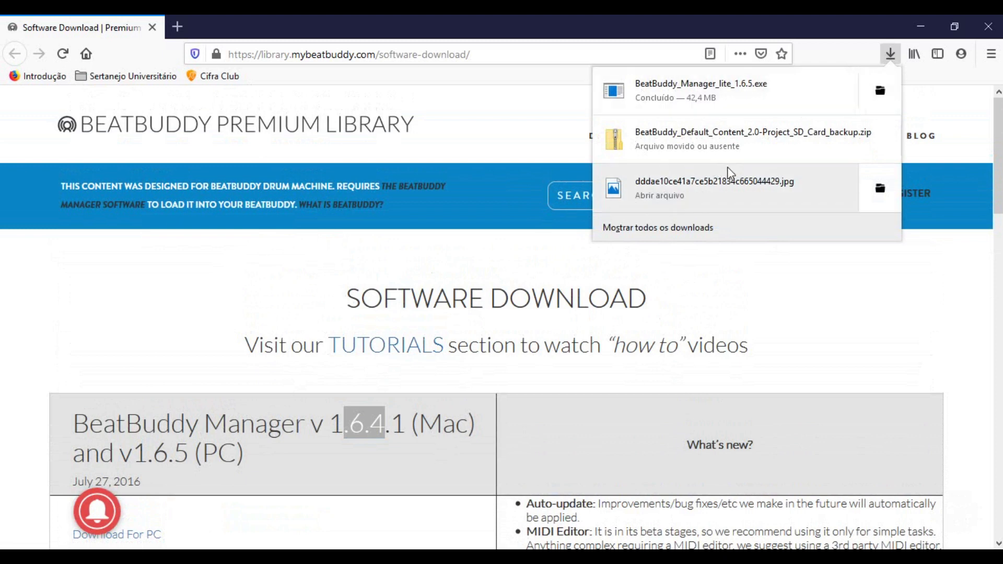
Dismiss the Open Project warning in BeatBuddy Manager and switch to the Instalação folder in File Explorer.
left_click(919, 27)
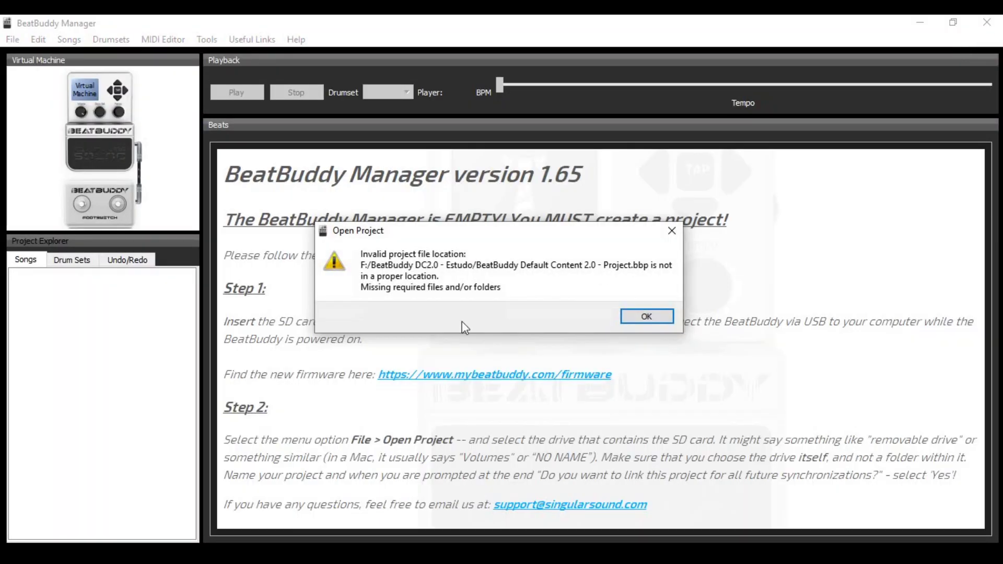
left_click(672, 230)
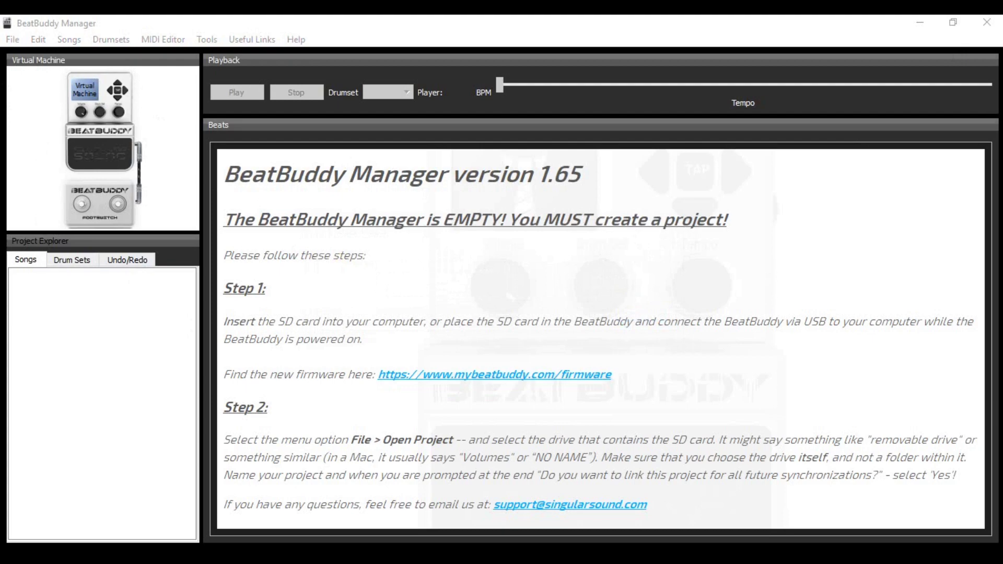
key("alt+Tab")
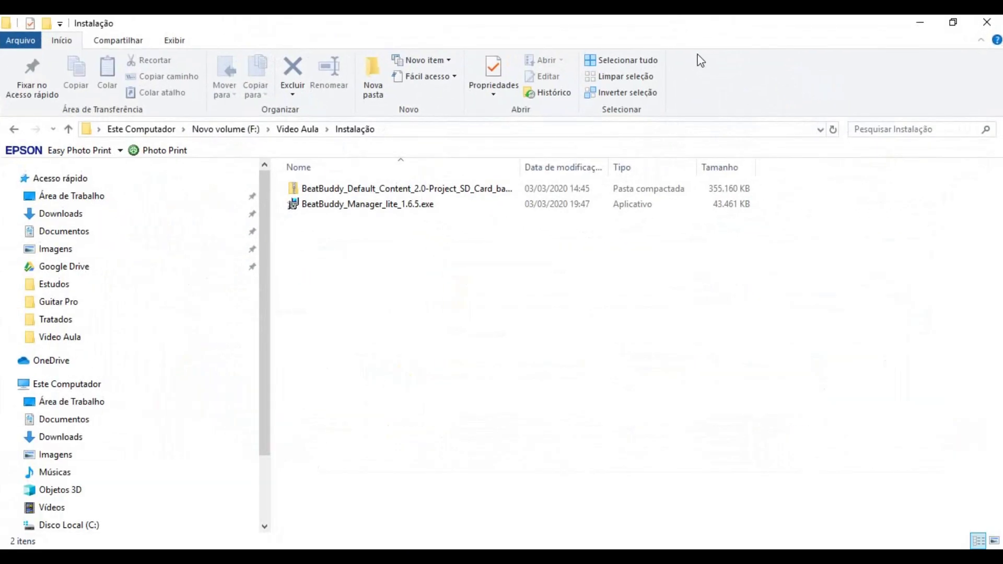
Extract the BeatBuddy_Default_Content_2.0-Project_SD_Card_backup archive into a folder of the same name and view its contents.
left_click(402, 192)
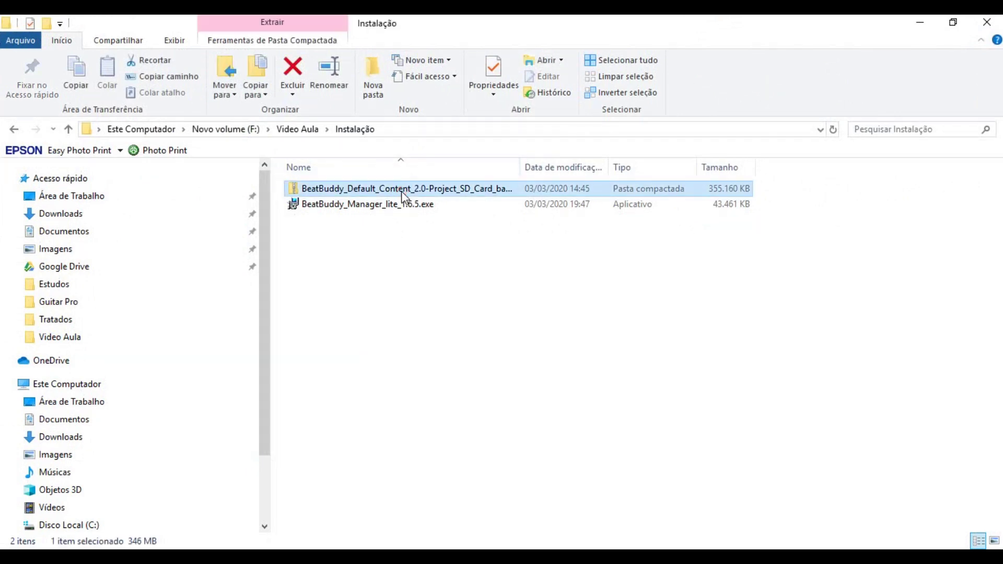
right_click(403, 190)
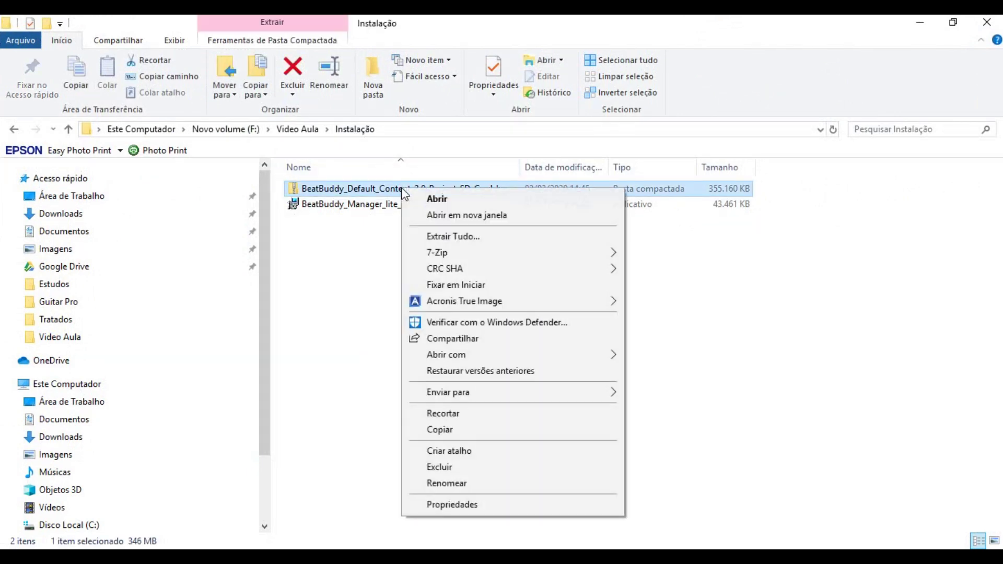
mouse_move(524, 265)
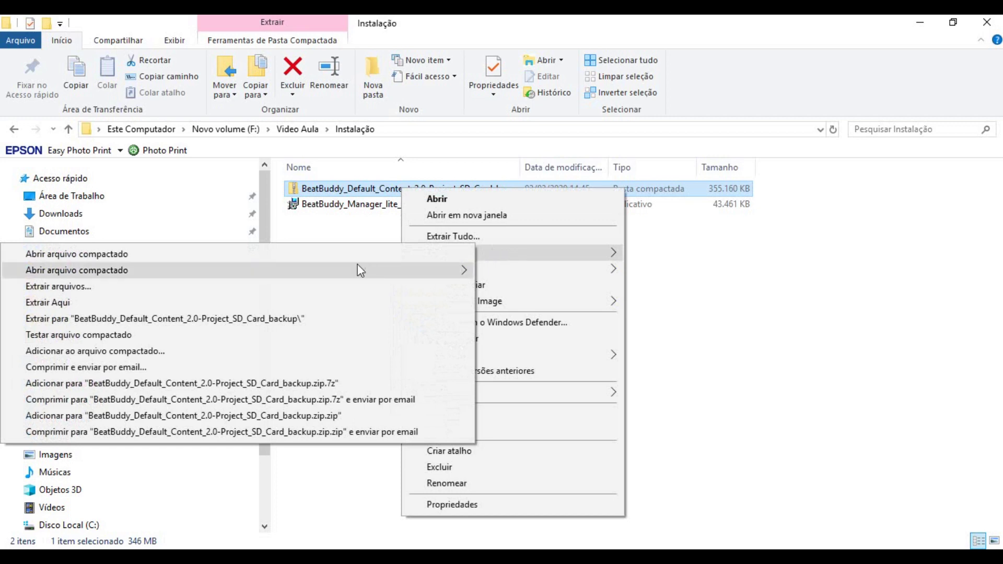
left_click(232, 319)
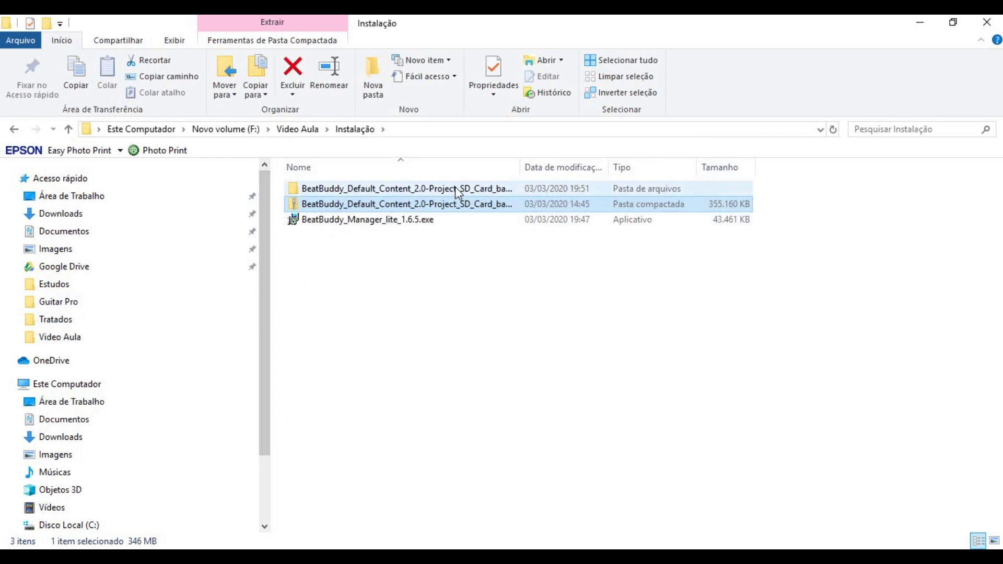
double_click(456, 186)
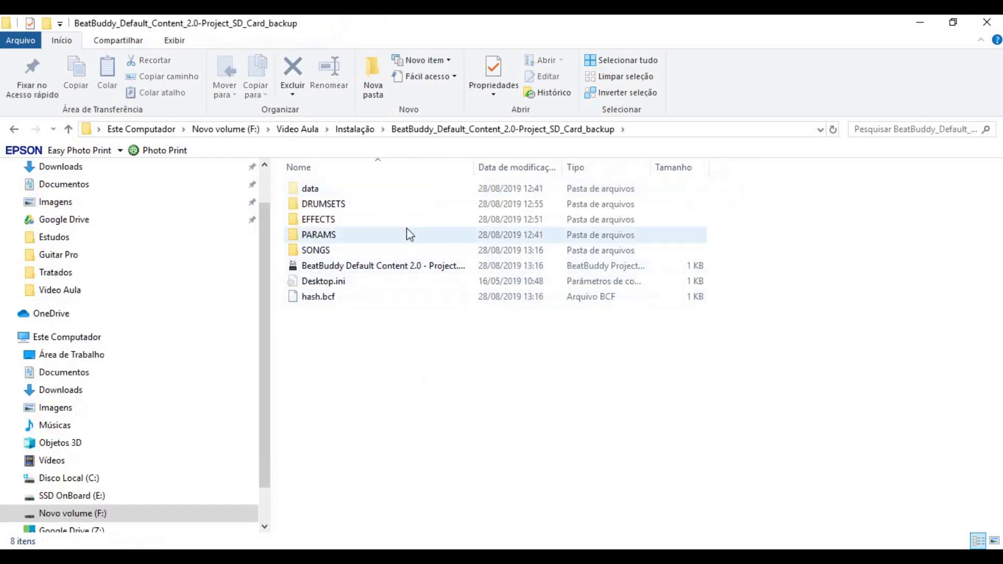
left_click(356, 129)
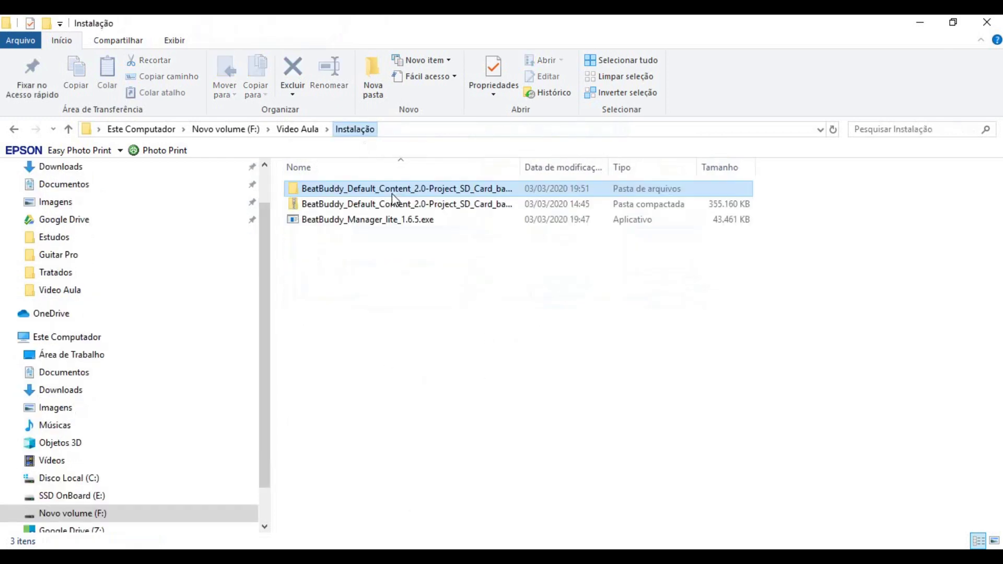
Rename the extracted folder as BeatBuddy DC2.0 and look over the files inside it.
key("F2")
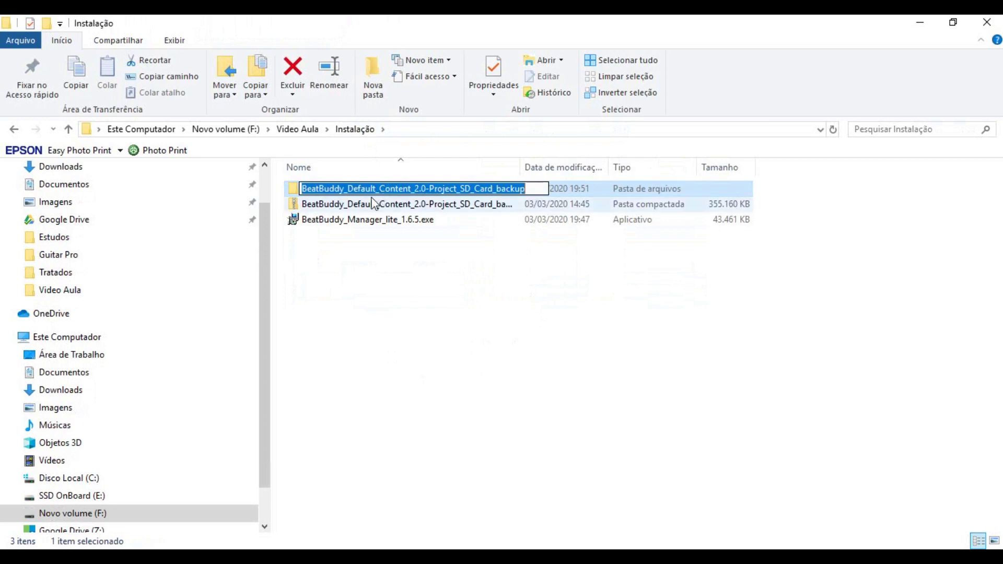
left_click(346, 188)
key("BackSpace")
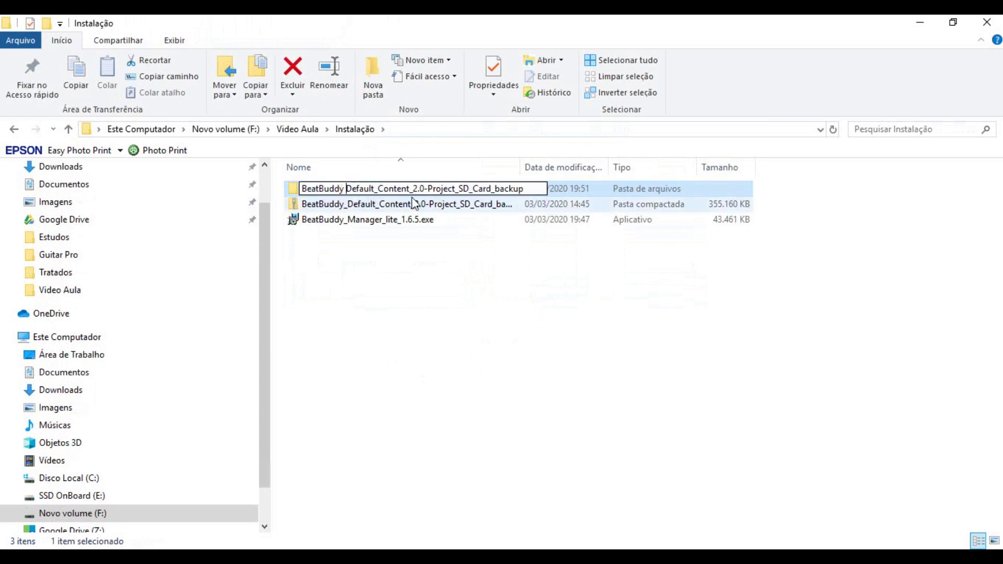
key("Right")
key("Right")
key("Right")
key("shift+Right")
key("shift+Right")
key("shift+Right")
key("shift+Right")
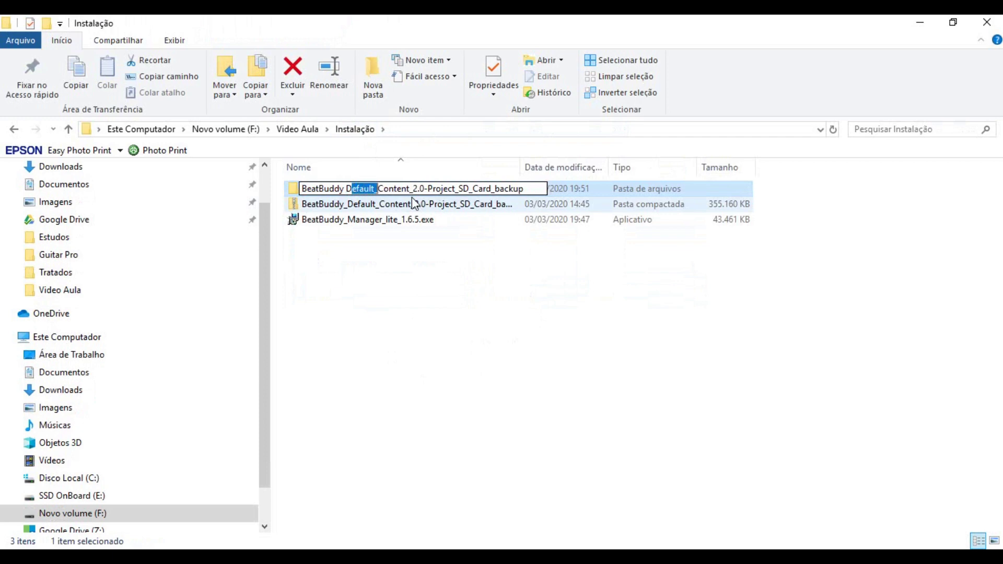
key("Delete")
key("shift+Right")
key("shift+Right")
key("shift+Right")
key("shift+Right")
key("Delete")
key("shift+End")
key("Delete")
key("Return")
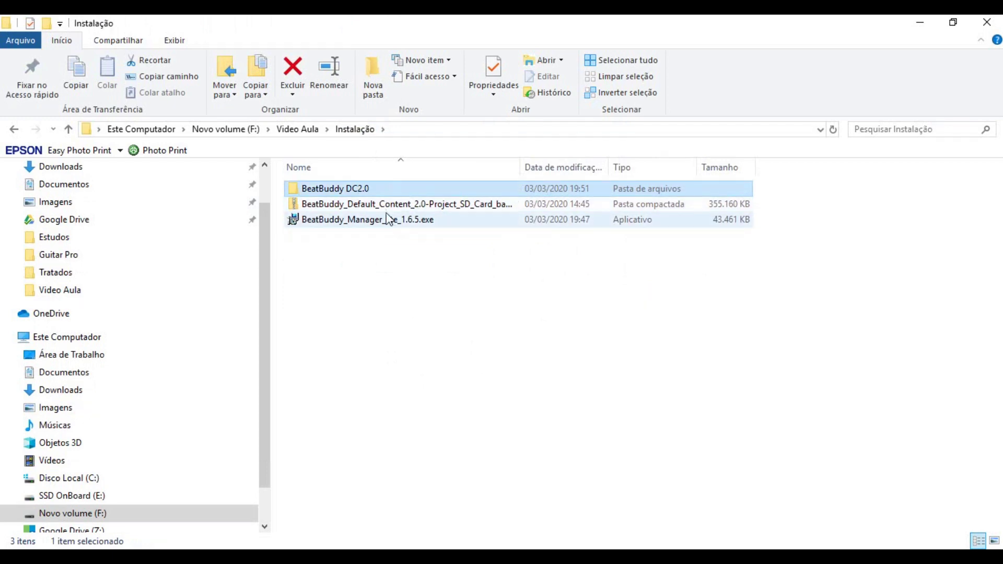
double_click(354, 193)
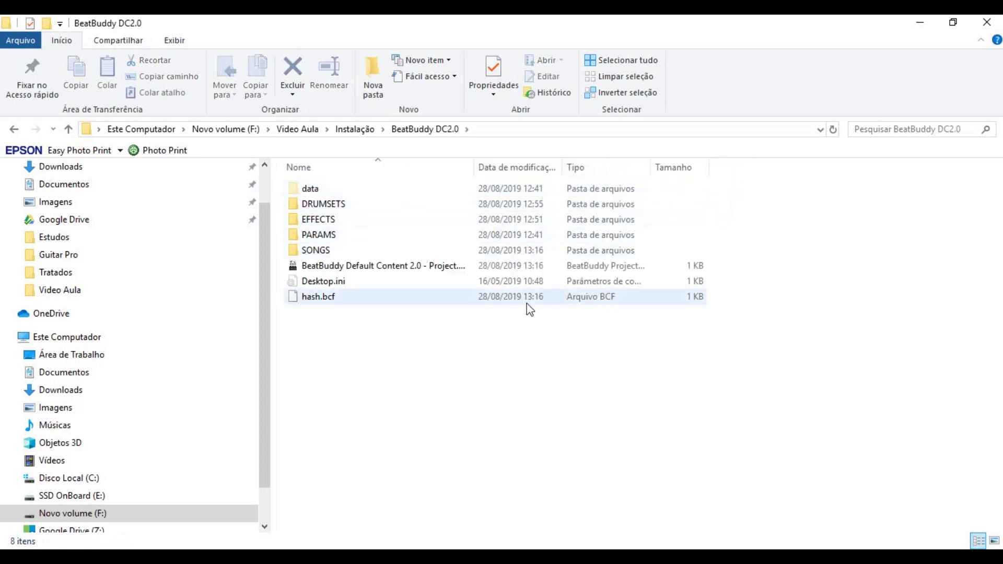
left_click(355, 131)
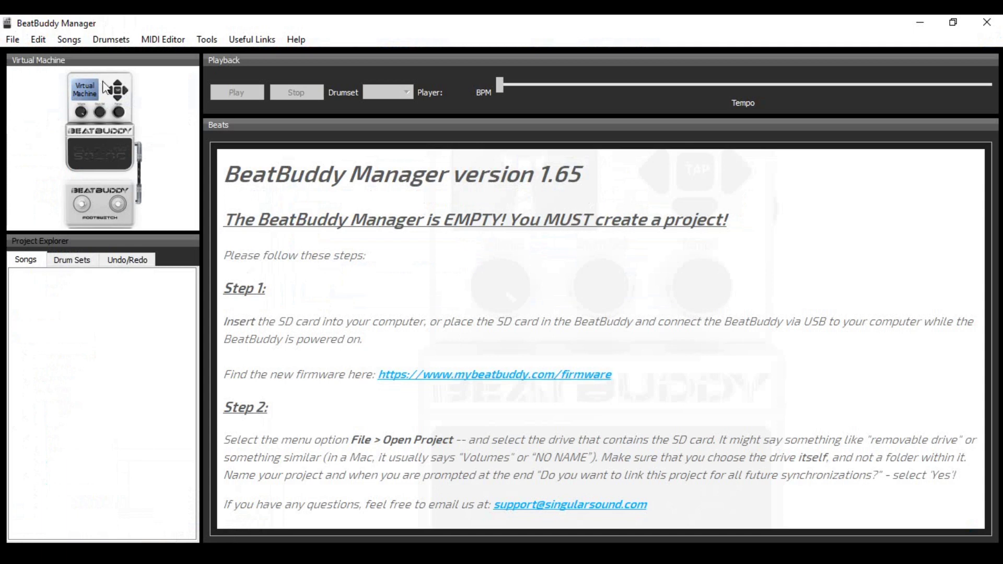
In BeatBuddy Manager, open BeatBuddy Default Content 2.0 - Project.bbp from Video Aula\Instalação\BeatBuddy DC2.0 on drive F and view its song list.
left_click(17, 42)
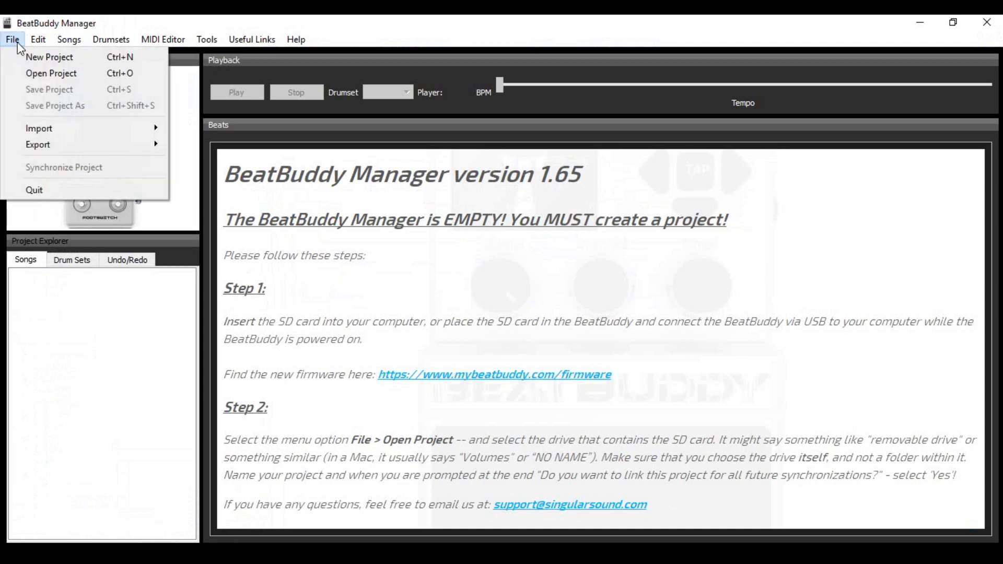
left_click(29, 72)
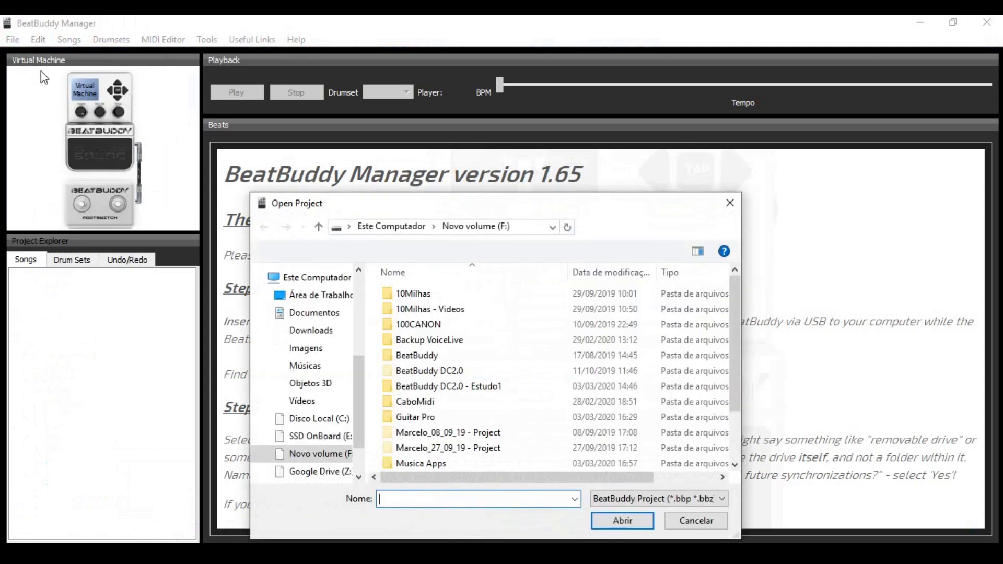
scroll(470, 365, "down", 2)
scroll(475, 374, "up", 2)
scroll(475, 374, "down", 2)
double_click(421, 447)
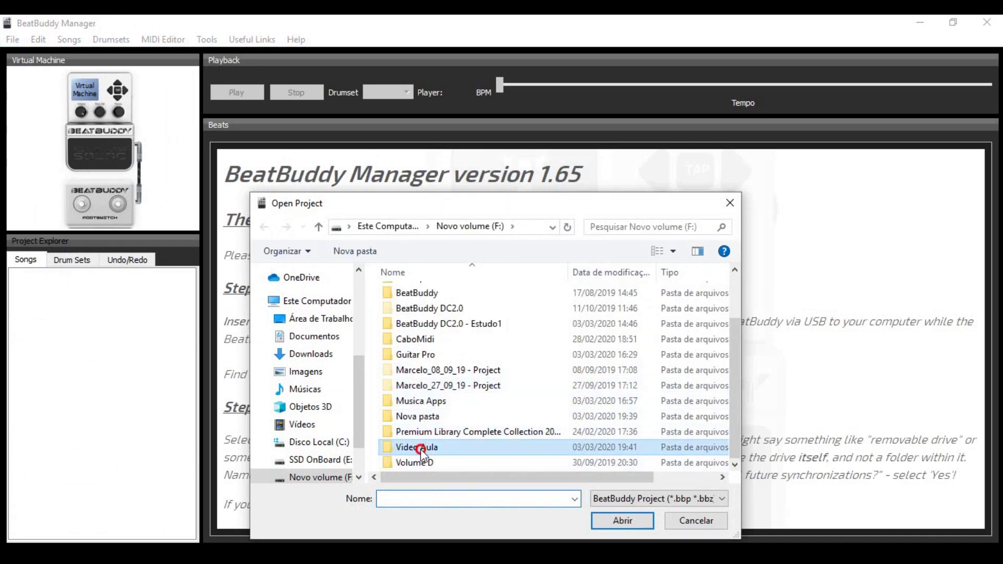
double_click(417, 294)
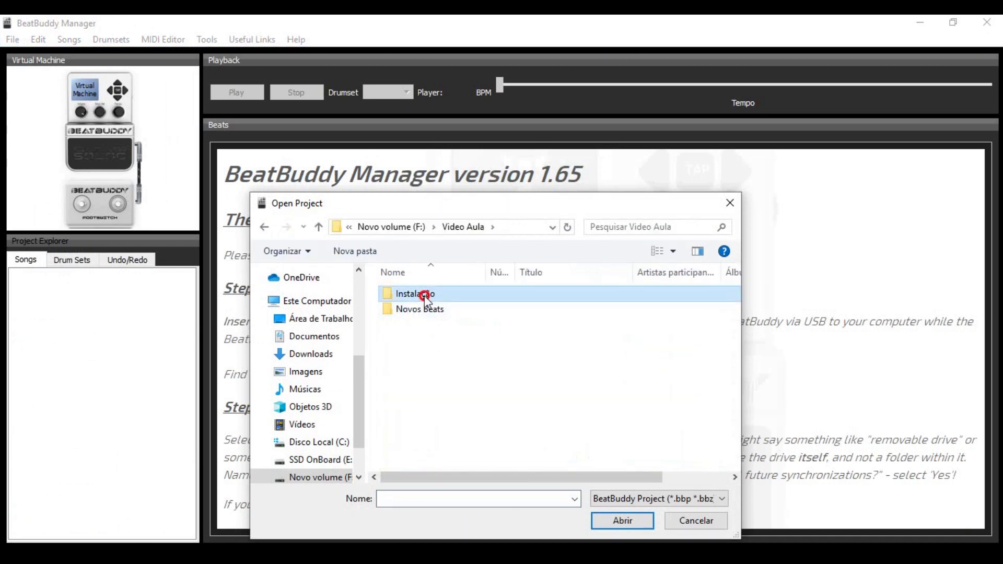
double_click(447, 293)
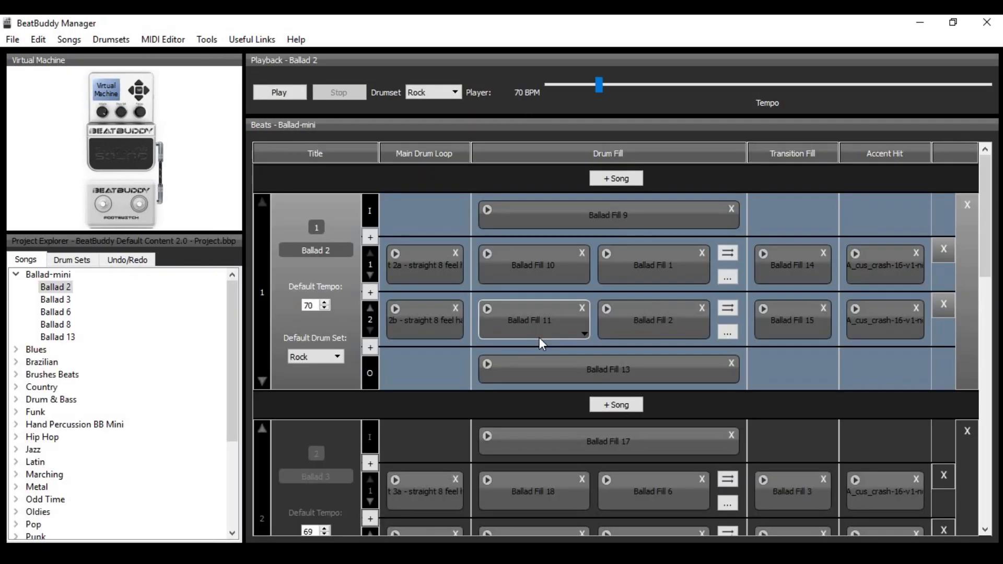
scroll(117, 344, "down", 4)
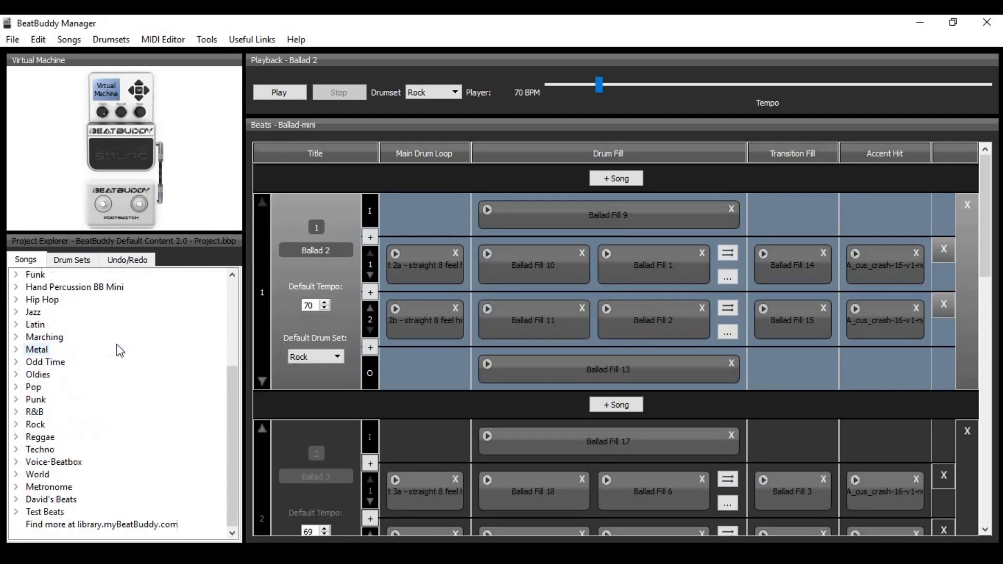
Collapse the Ballad-mini folder in the song list, expand the Brazilian folder and select the Samba song.
scroll(123, 366, "up", 4)
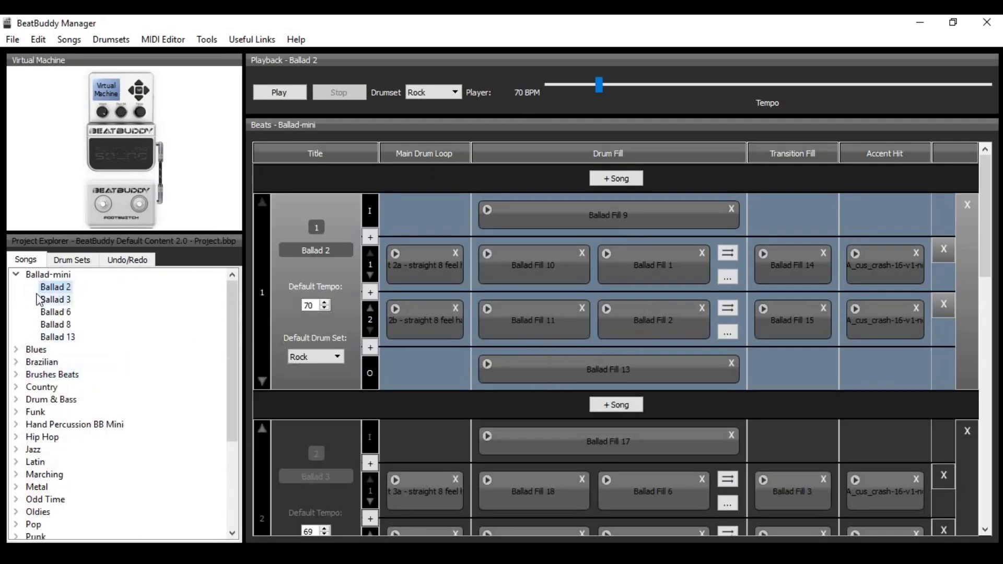
left_click(16, 274)
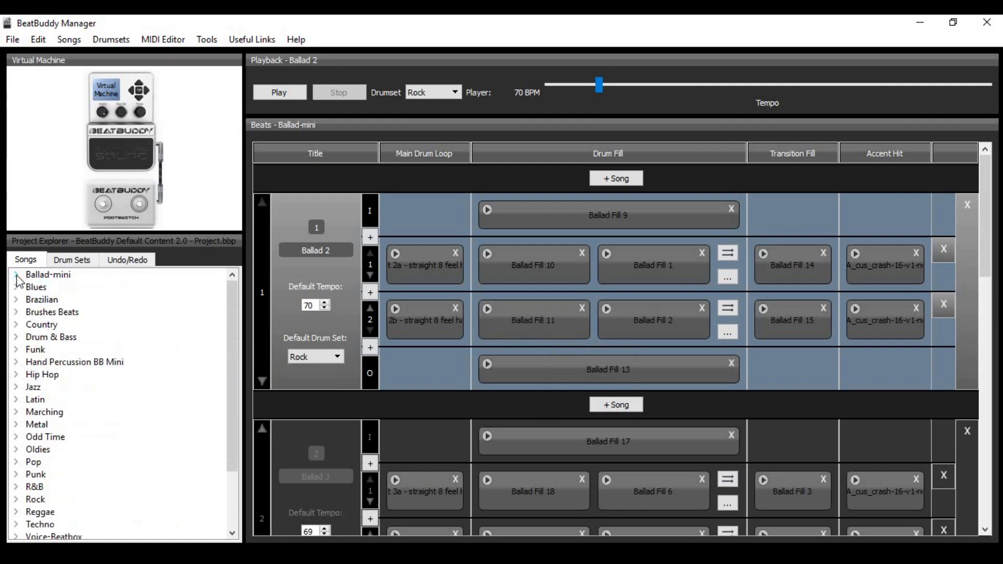
scroll(141, 365, "down", 2)
scroll(139, 406, "up", 2)
left_click(17, 301)
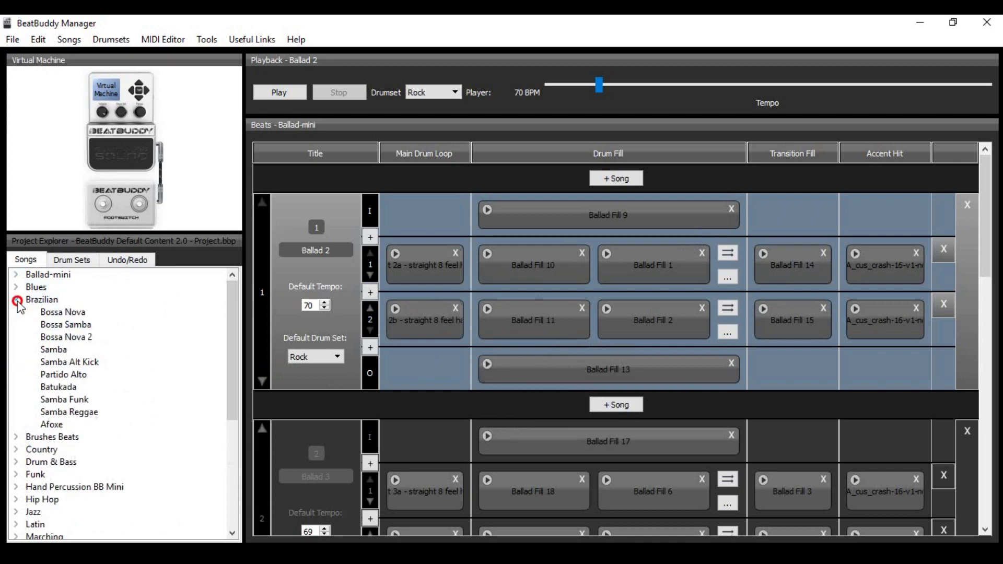
left_click(51, 351)
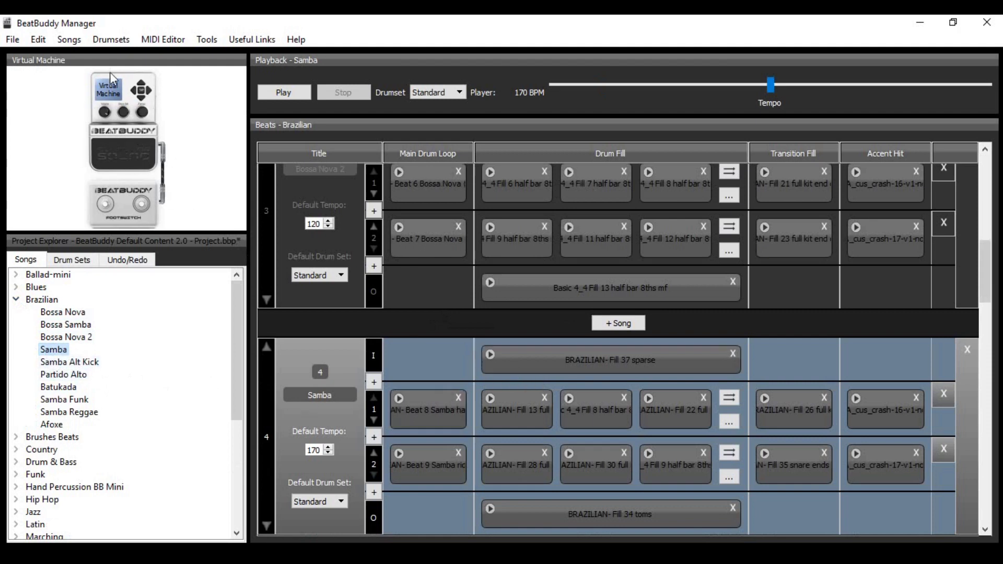
Play Samba on the virtual pedal, triggering fills, transitions between its two main drum loops, and the ending.
left_click(120, 155)
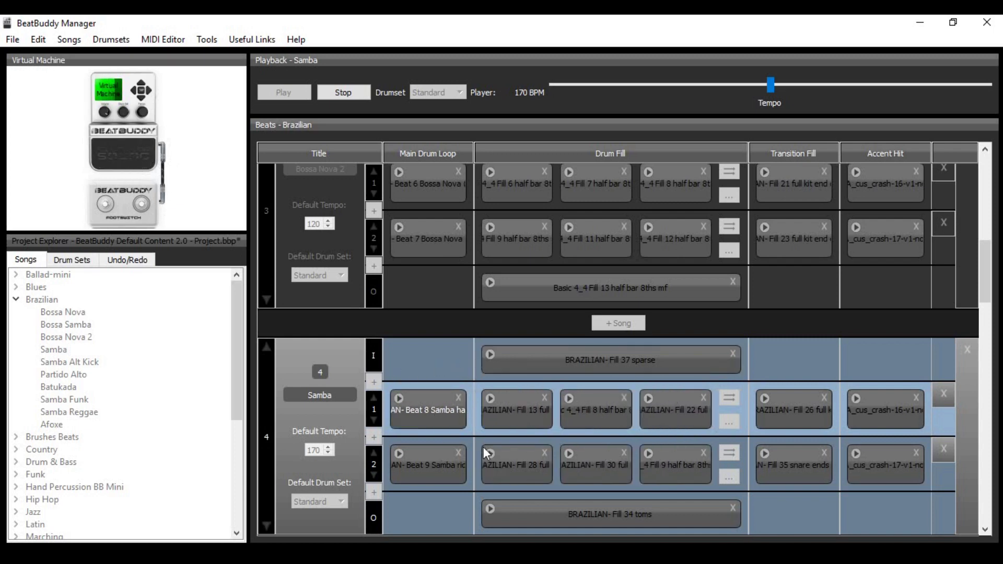
left_click(138, 172)
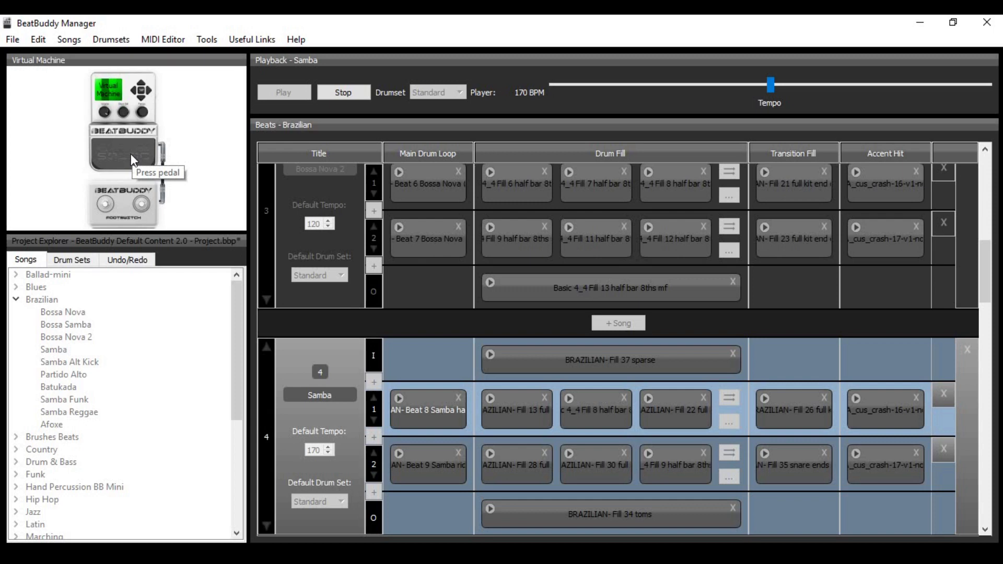
left_click(131, 156)
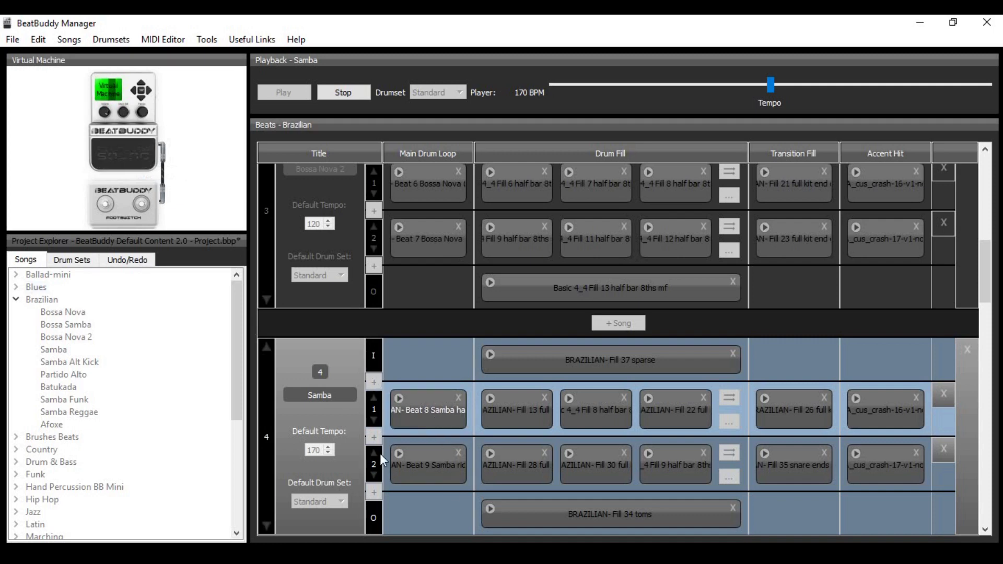
left_click(139, 158)
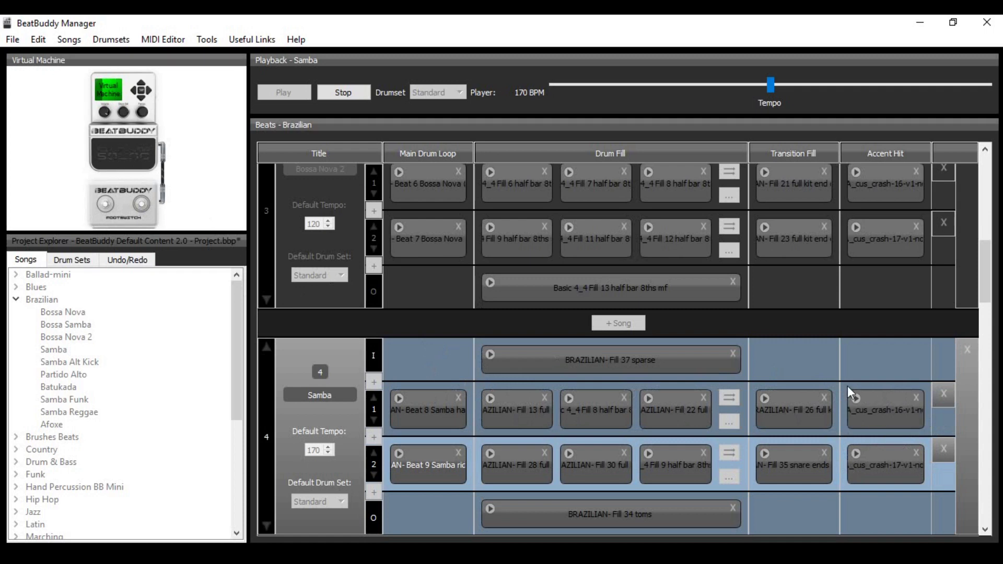
left_click(110, 154)
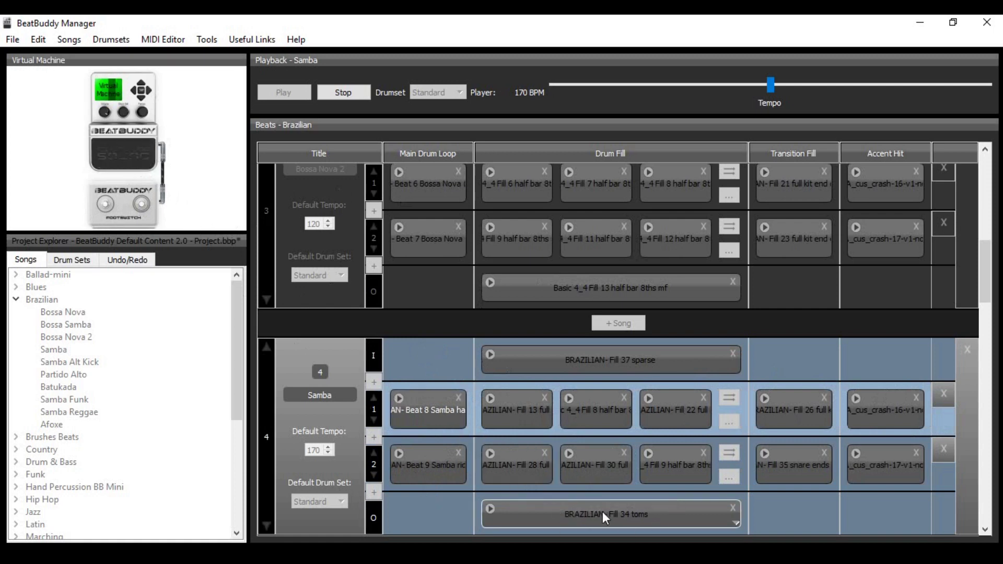
double_click(133, 161)
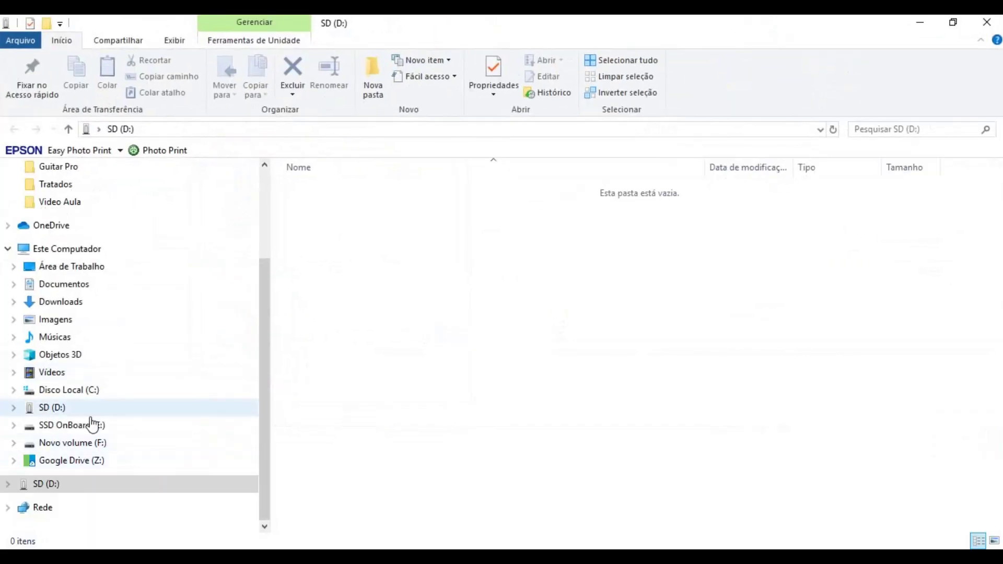
Check the SD (D:) card in File Explorer, and export the BeatBuddy Manager project to it without linking for future synchronization.
left_click(58, 408)
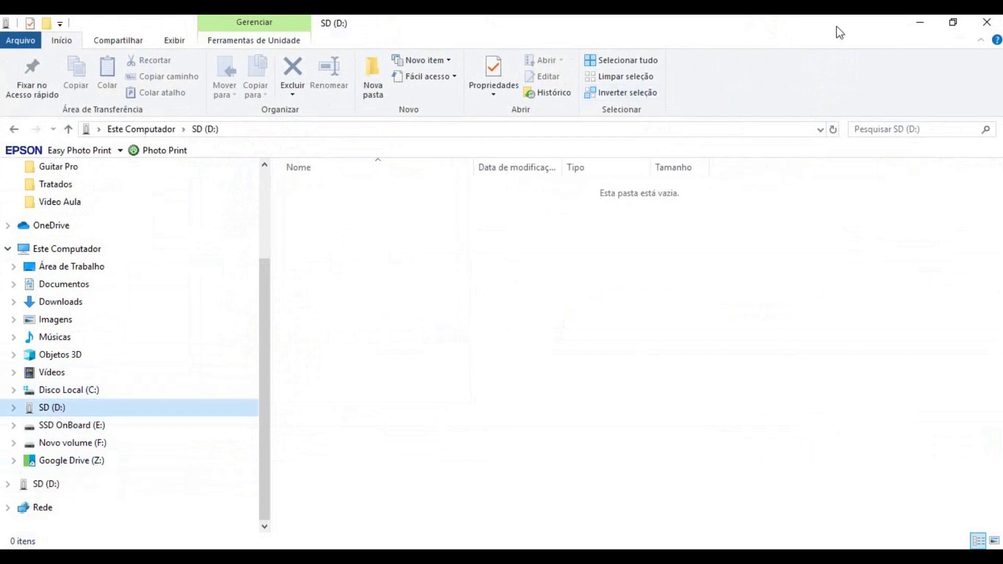
left_click(993, 27)
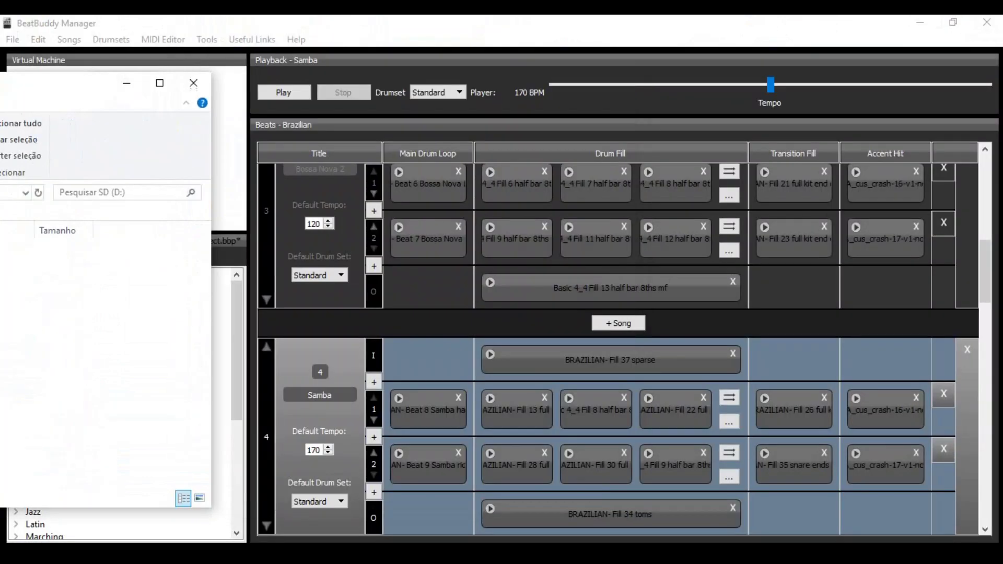
left_click(12, 39)
mouse_move(85, 146)
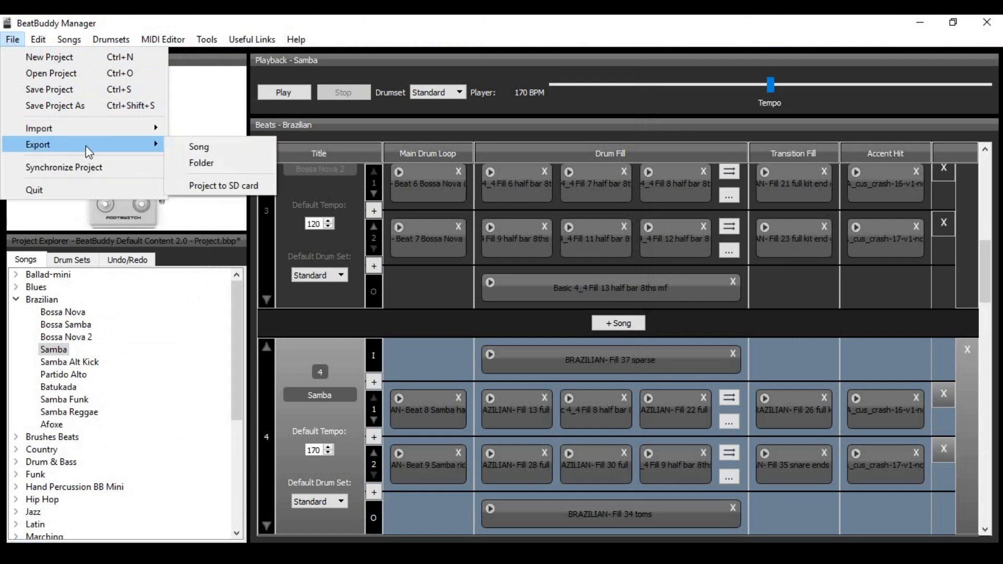
left_click(243, 187)
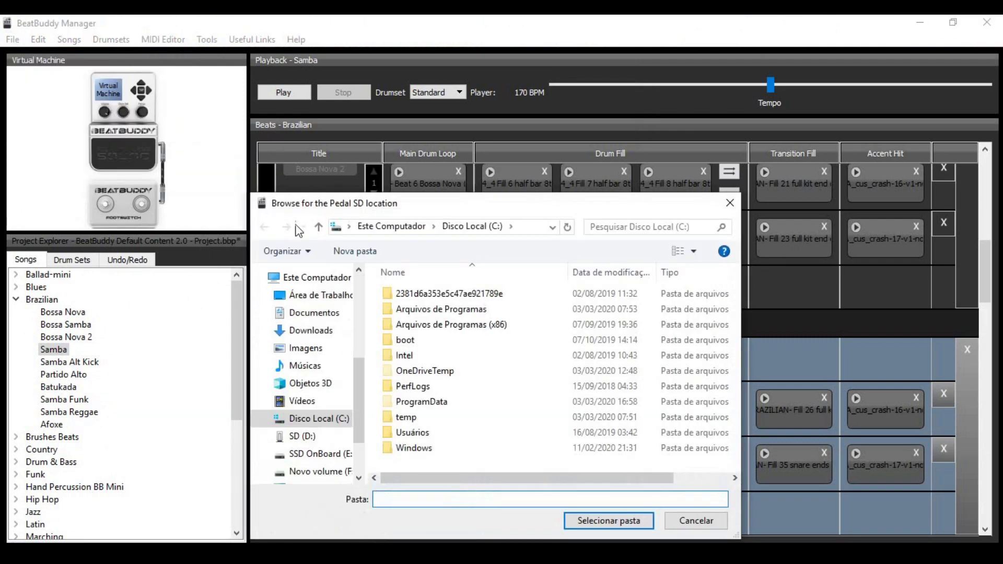
left_click(309, 437)
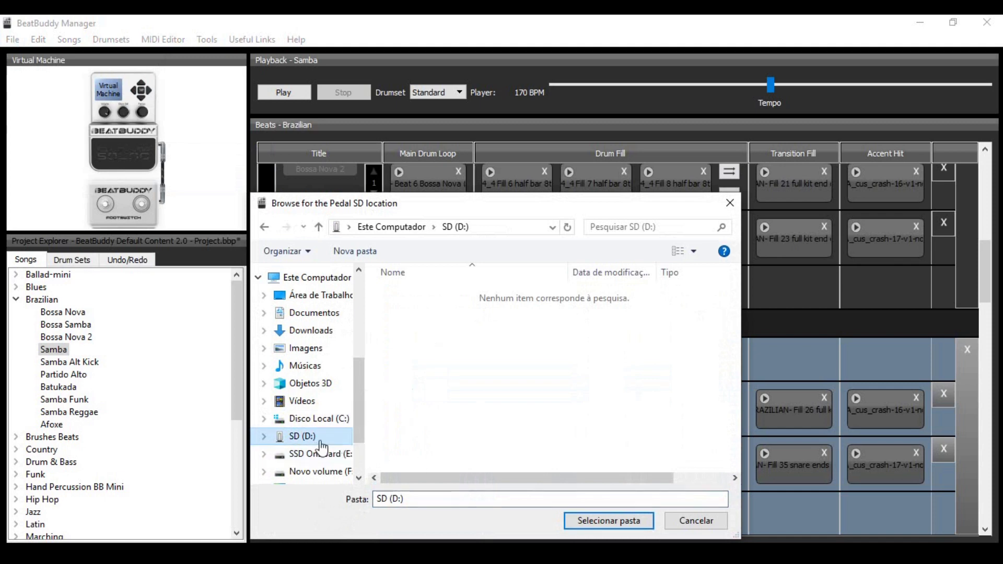
left_click(606, 522)
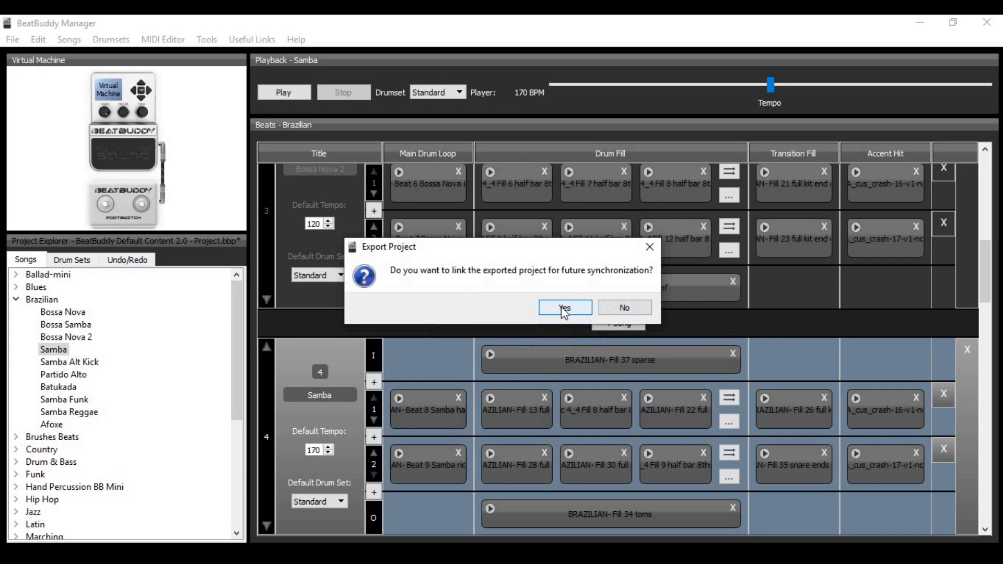
left_click(633, 309)
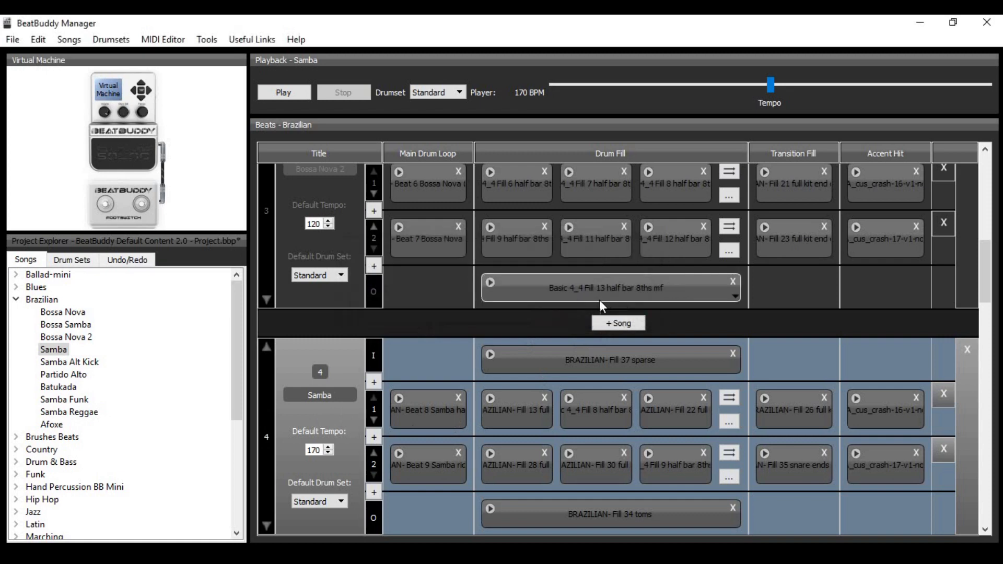
View the exported files on SD (D:) in File Explorer, eject the card and return to BeatBuddy Manager.
left_click(90, 546)
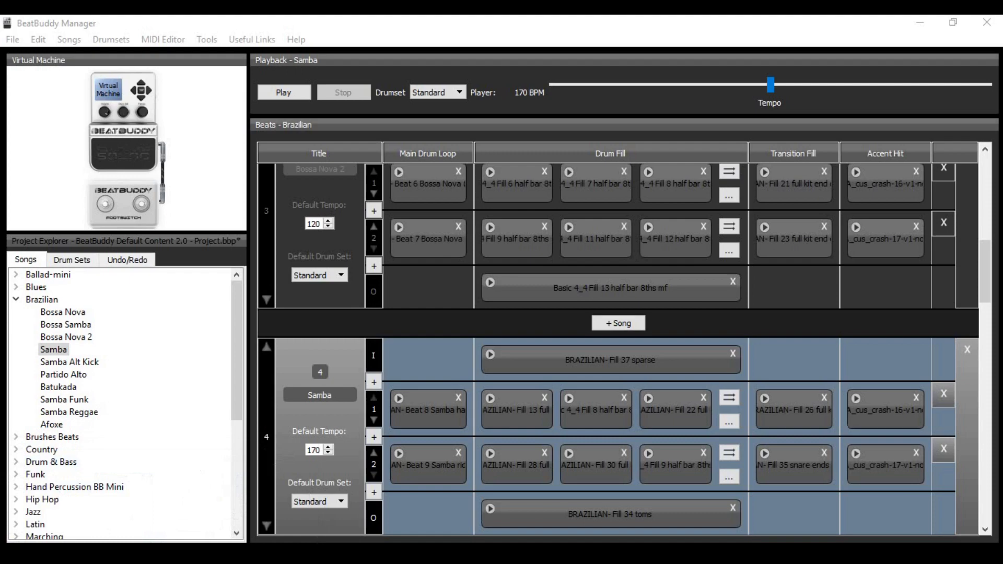
left_click(90, 546)
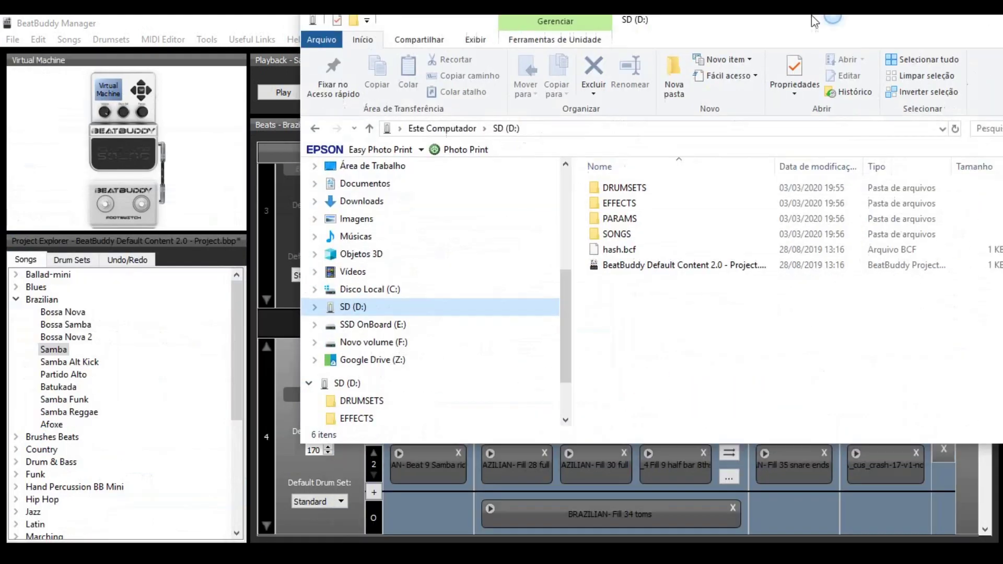
double_click(811, 14)
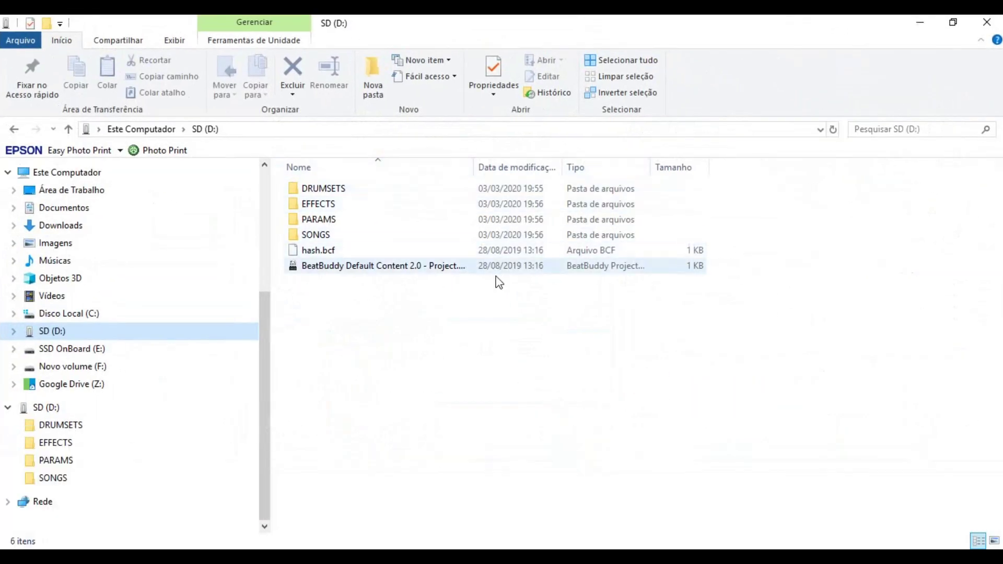
right_click(58, 336)
left_click(110, 440)
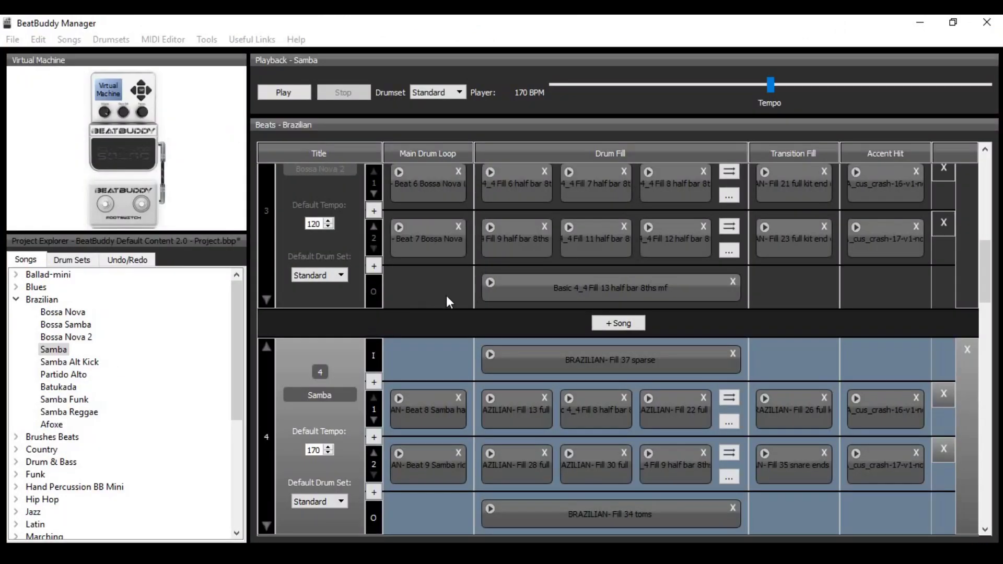
left_click(448, 302)
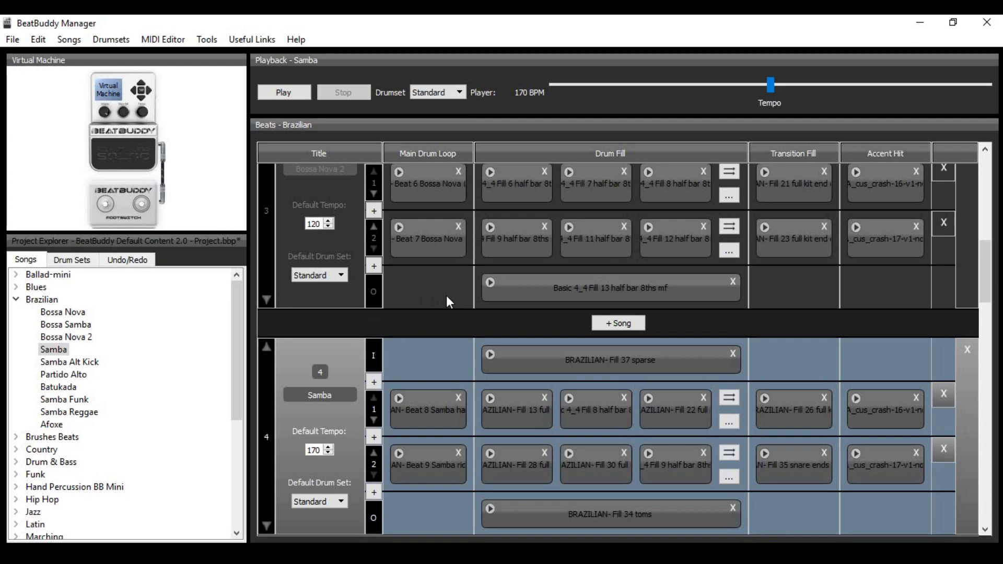